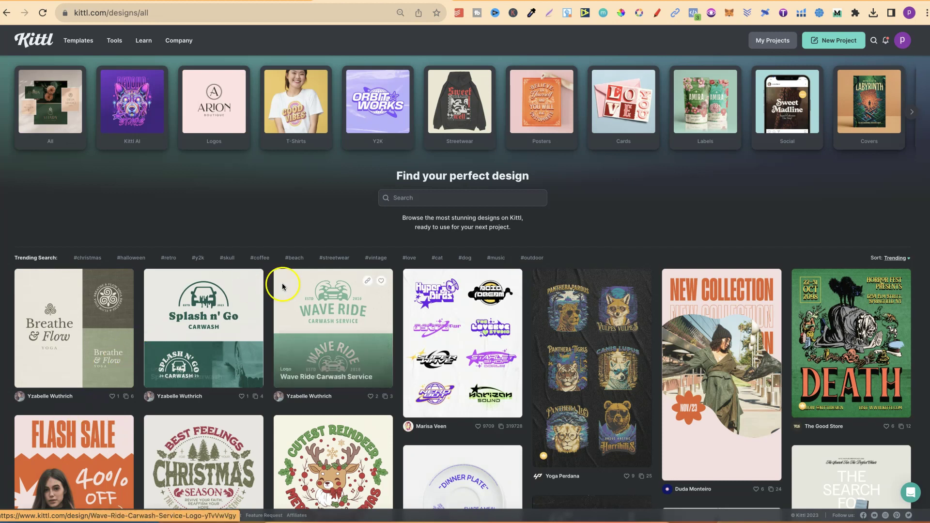
- Scroll the Kittl designs gallery down briefly and back up
scroll(537, 360, "down", 2)
scroll(538, 362, "up", 2)
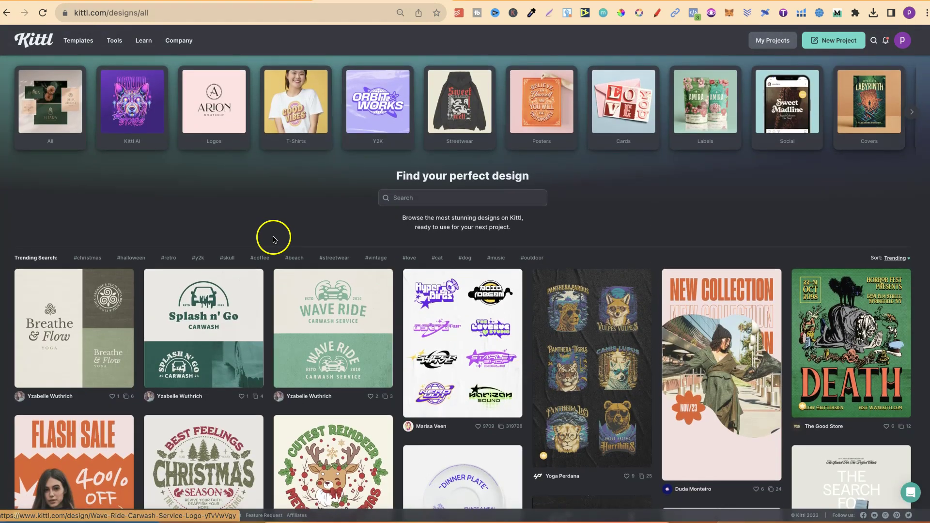
- Choose All Templates from the Templates menu to show the full gallery
mouse_move(83, 42)
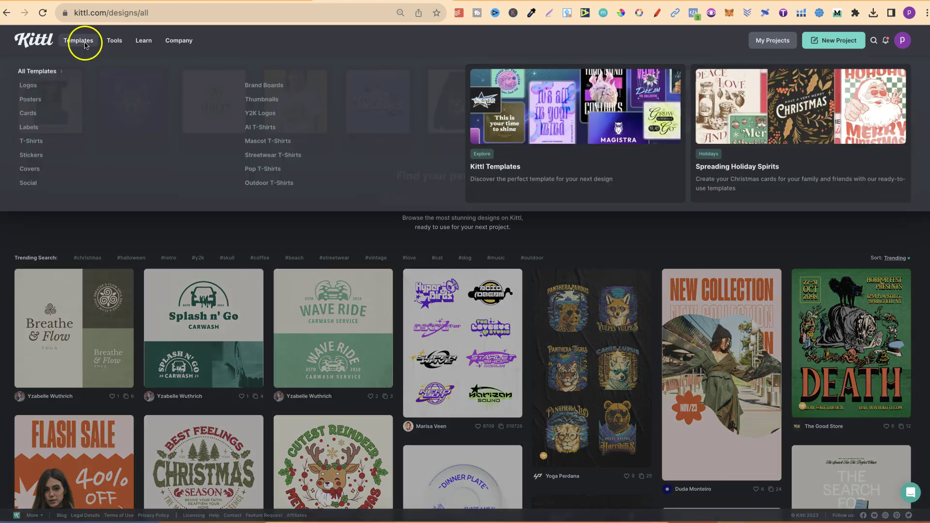
left_click(35, 72)
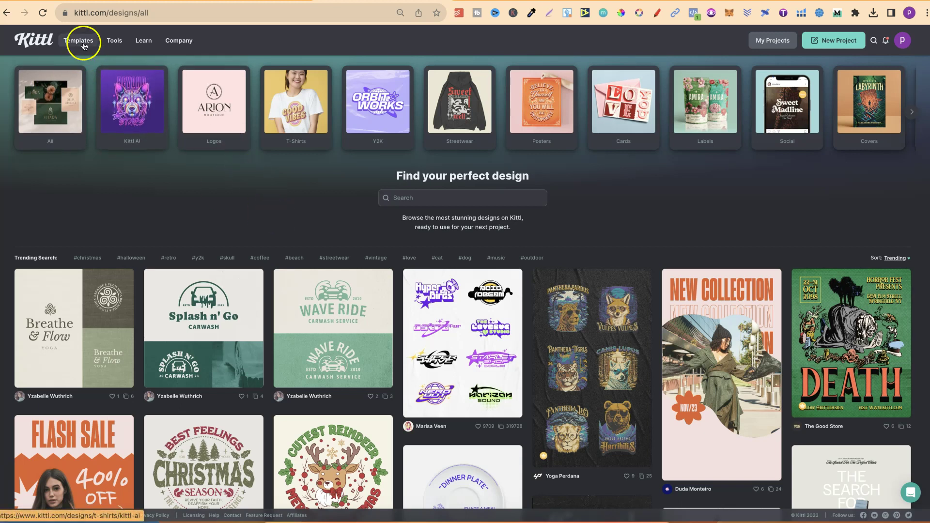
mouse_move(83, 45)
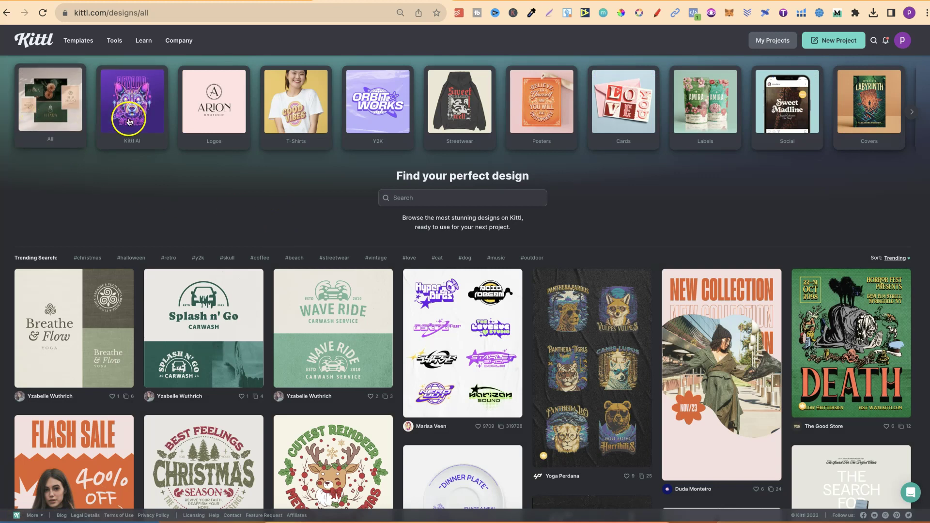
- Advance the category carousel to reveal Brand Boards and Thumbnails, then focus the search field
left_click(911, 113)
left_click(912, 113)
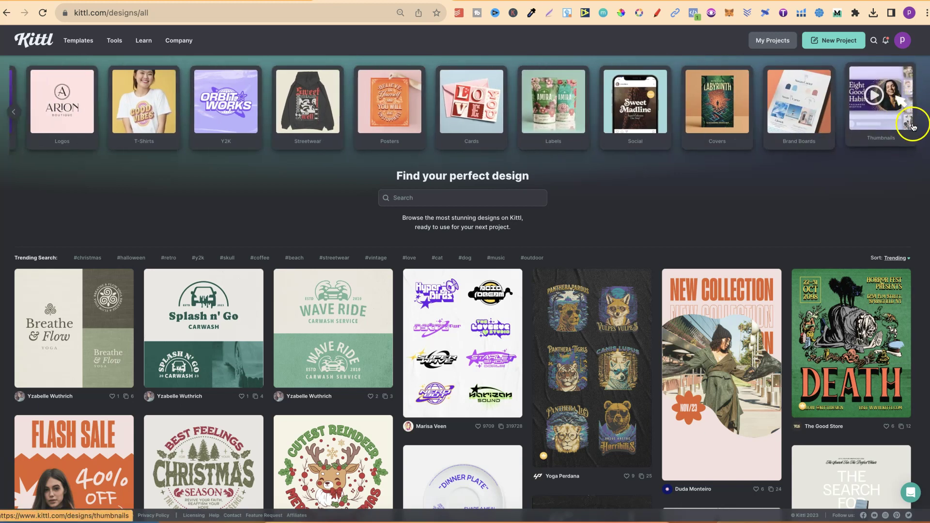
left_click(420, 199)
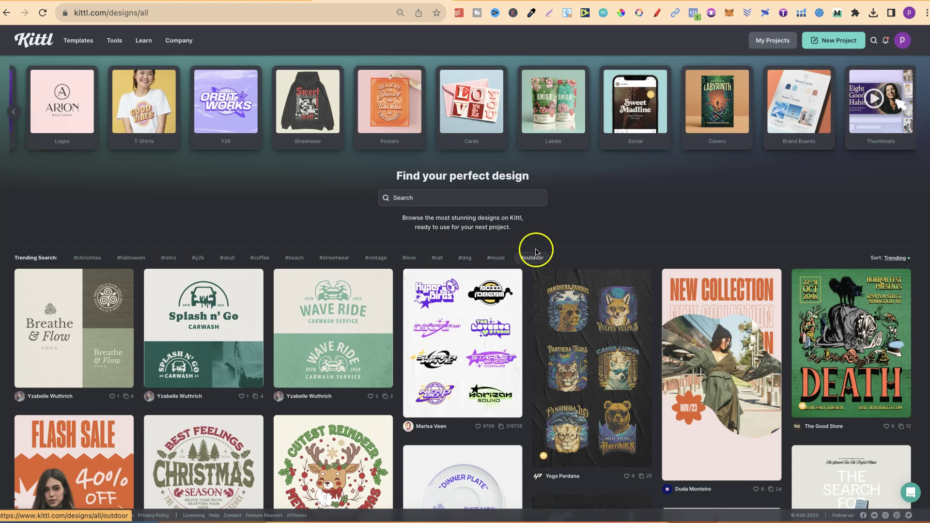
- Check the sort options, keep Trending, and scroll down to the Nonfiction Book Cover 1 card
left_click(886, 259)
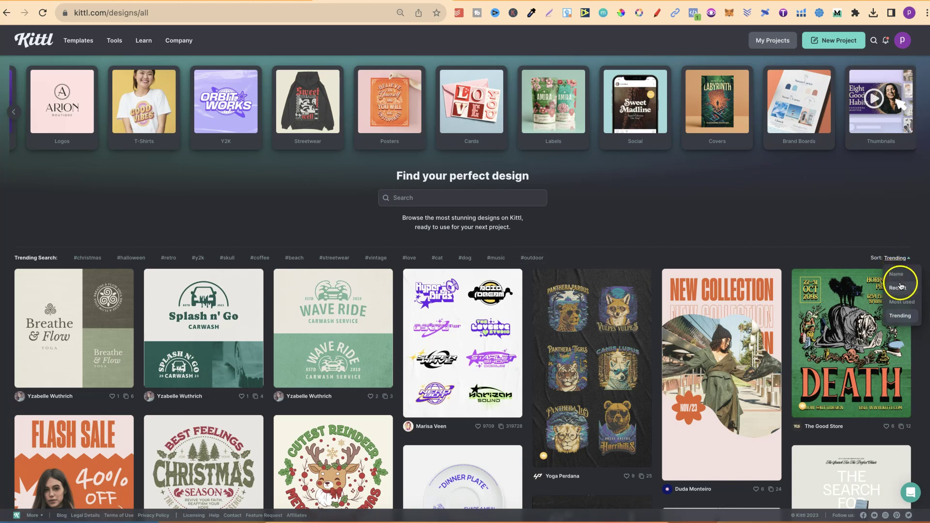
left_click(762, 216)
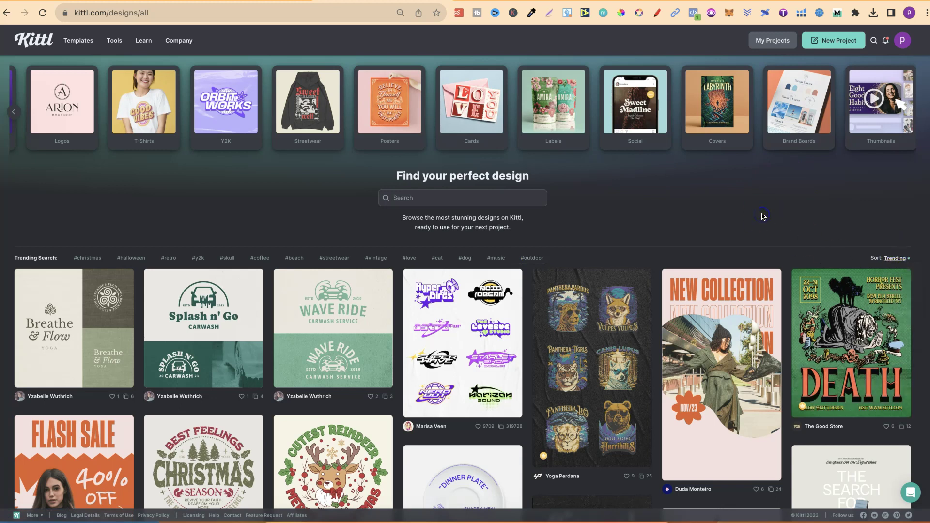
scroll(763, 216, "down", 10)
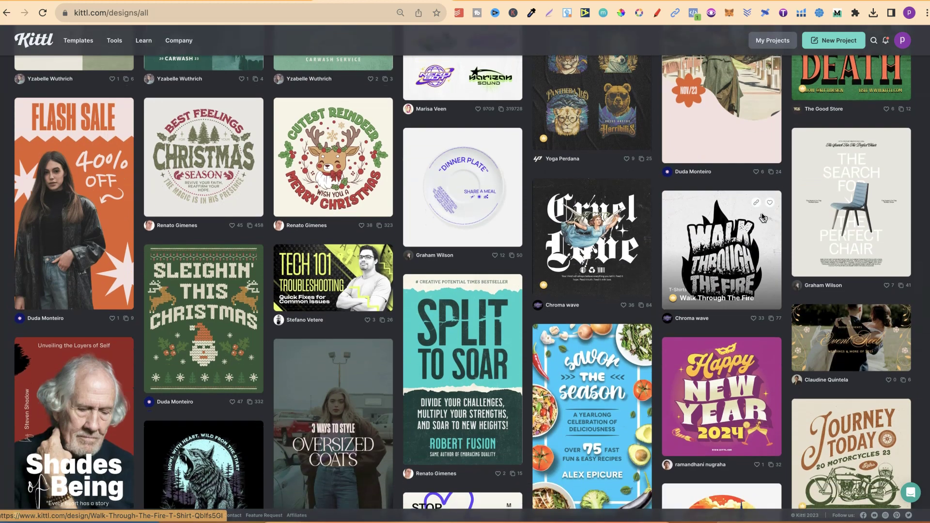
scroll(762, 216, "down", 9)
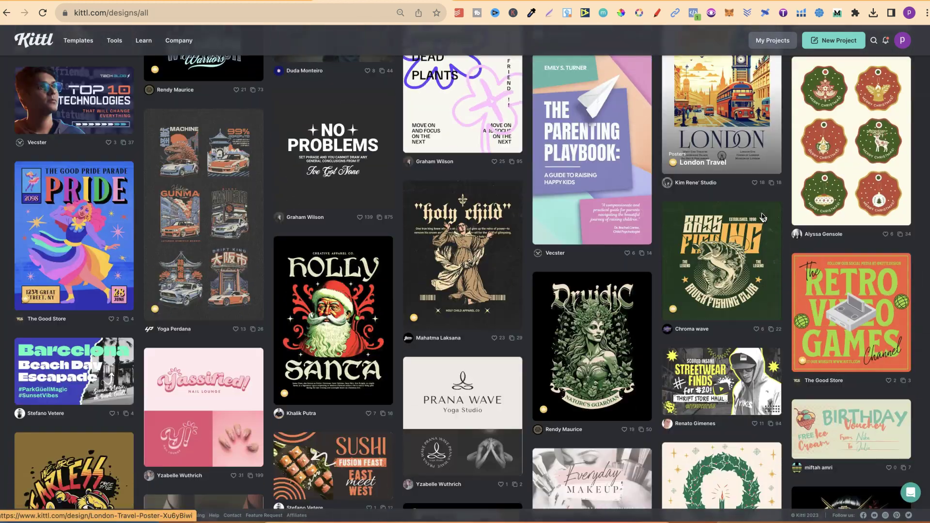
scroll(761, 216, "down", 3)
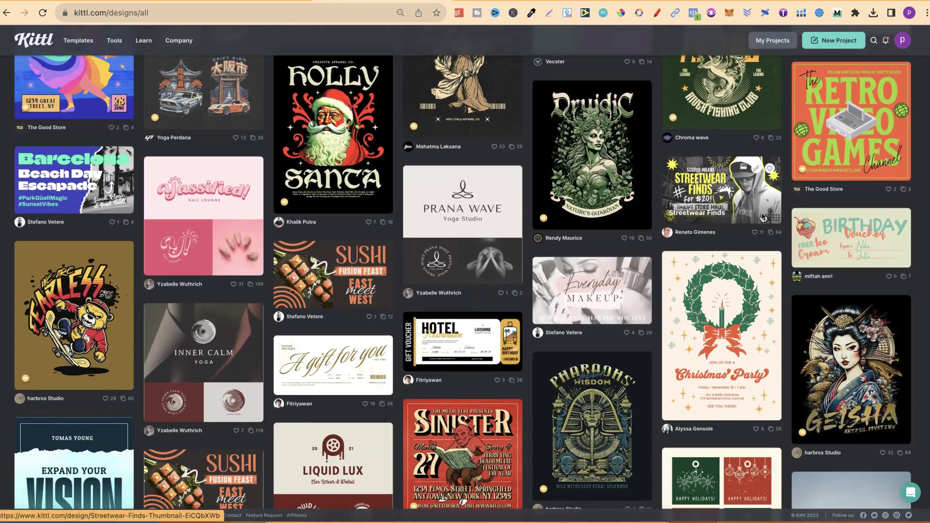
scroll(763, 216, "down", 5)
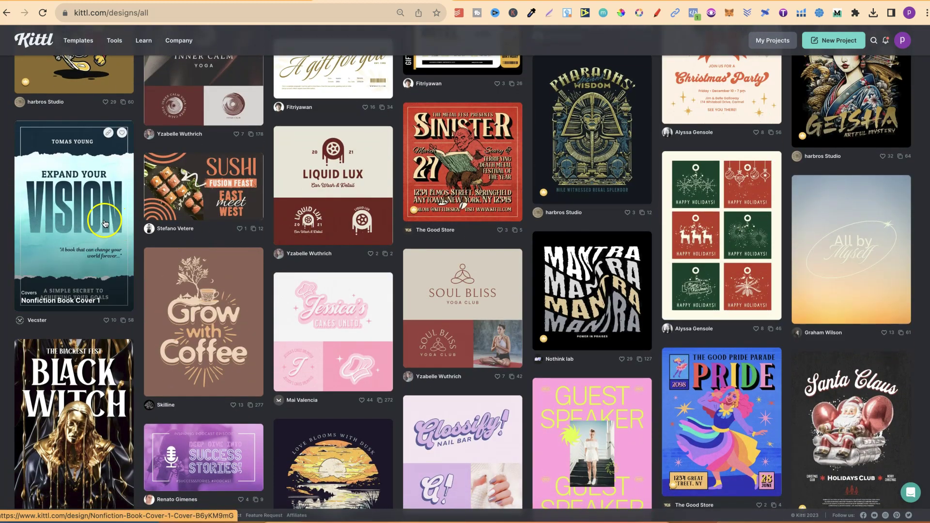
- Open the Expand Your Vision cover details, try the comment box, and browse Related Designs
left_click(96, 215)
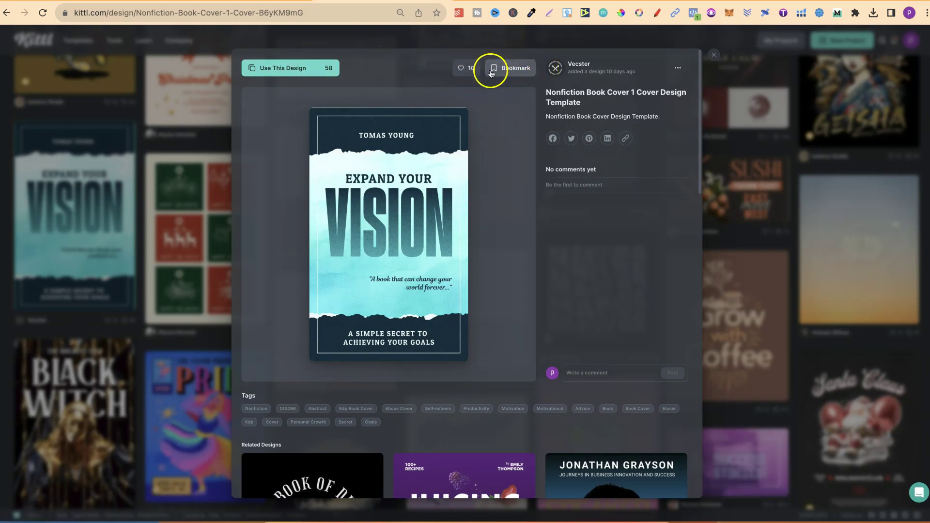
left_click(604, 369)
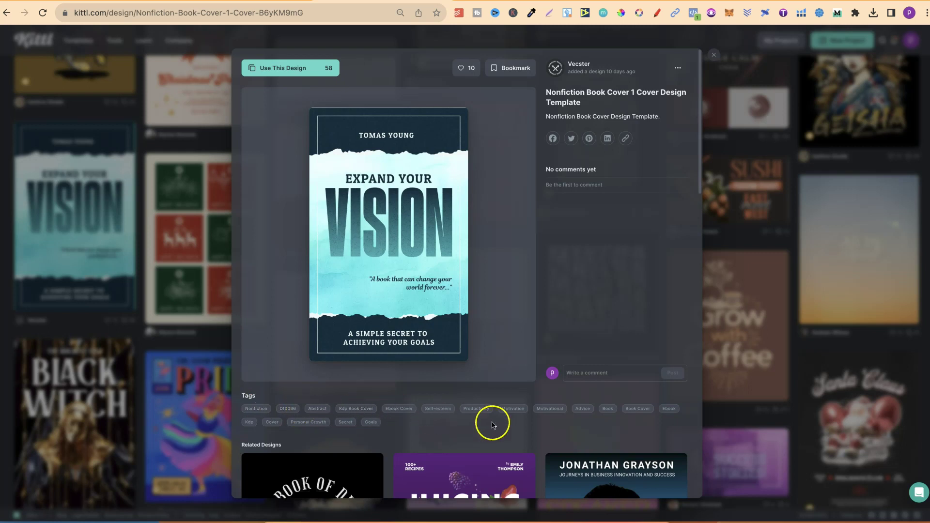
scroll(492, 424, "down", 8)
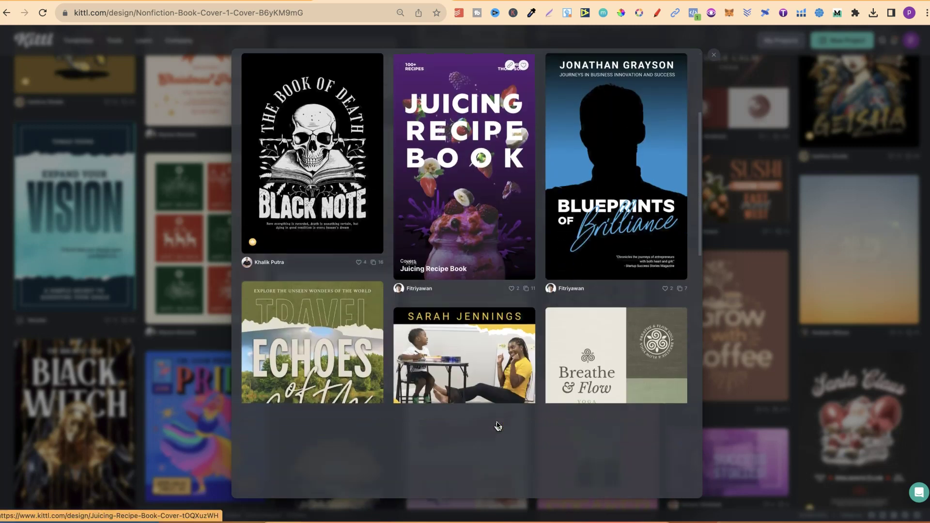
scroll(498, 426, "down", 8)
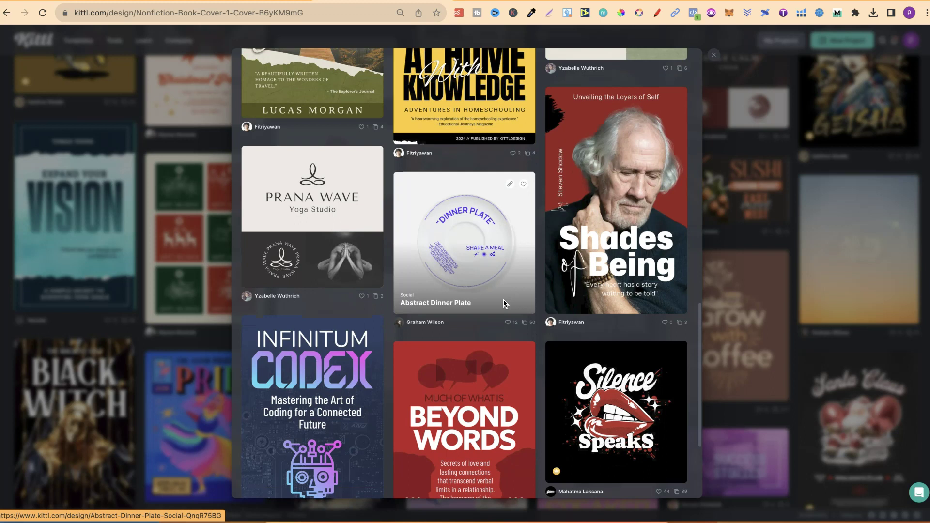
scroll(504, 301, "down", 3)
scroll(504, 301, "up", 10)
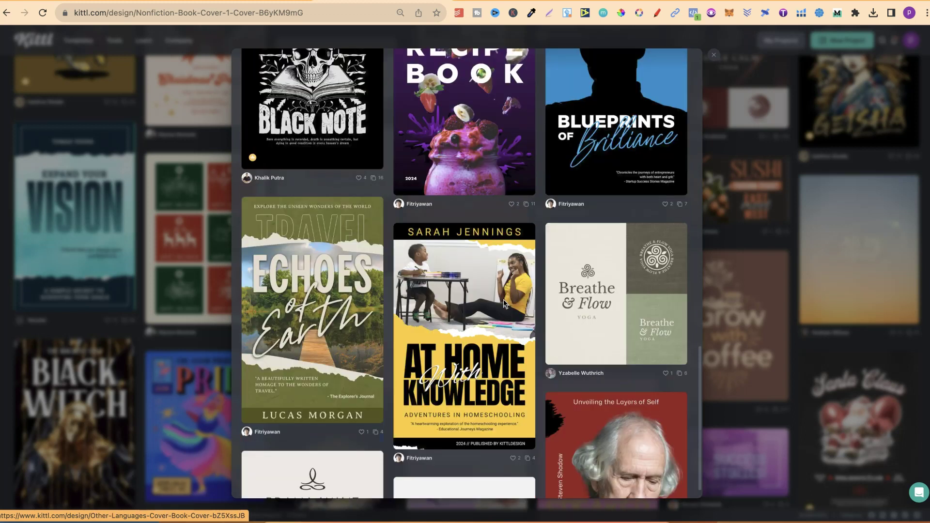
scroll(504, 301, "up", 15)
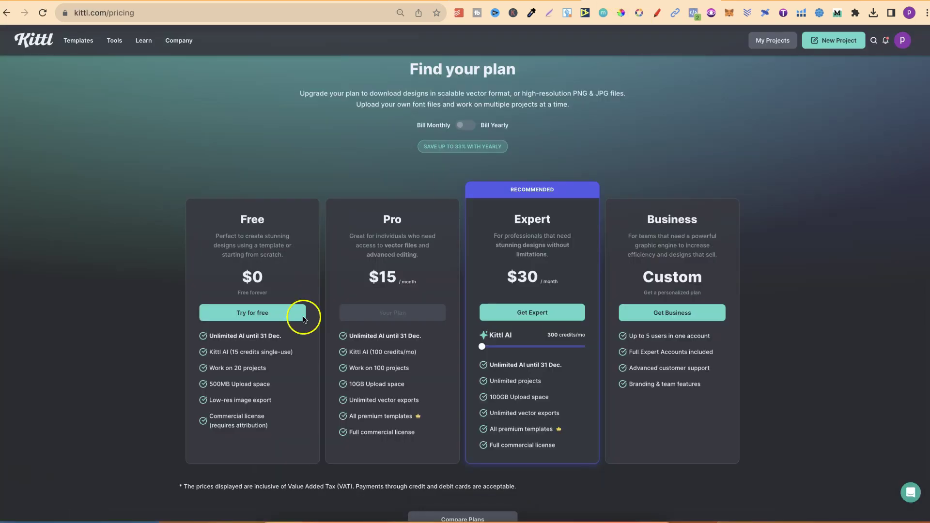
left_click_drag(210, 335, 284, 341)
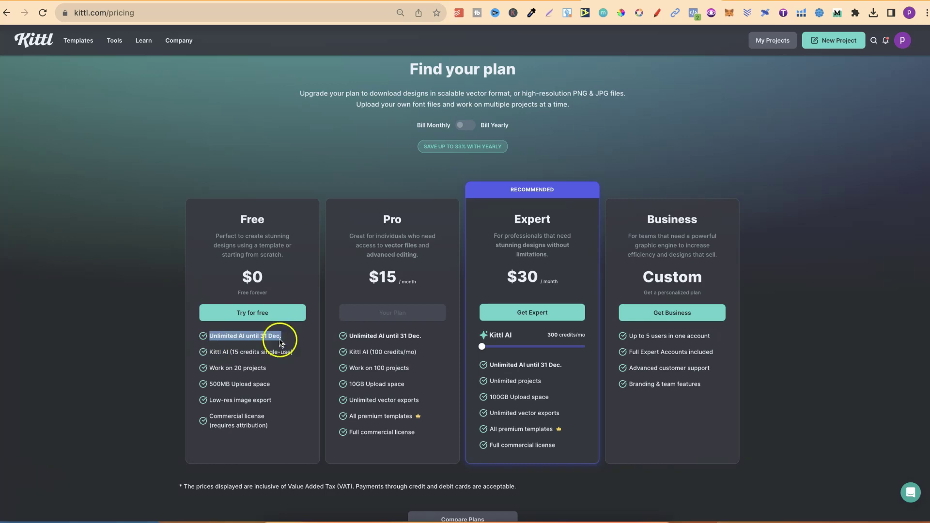
left_click_drag(230, 352, 280, 353)
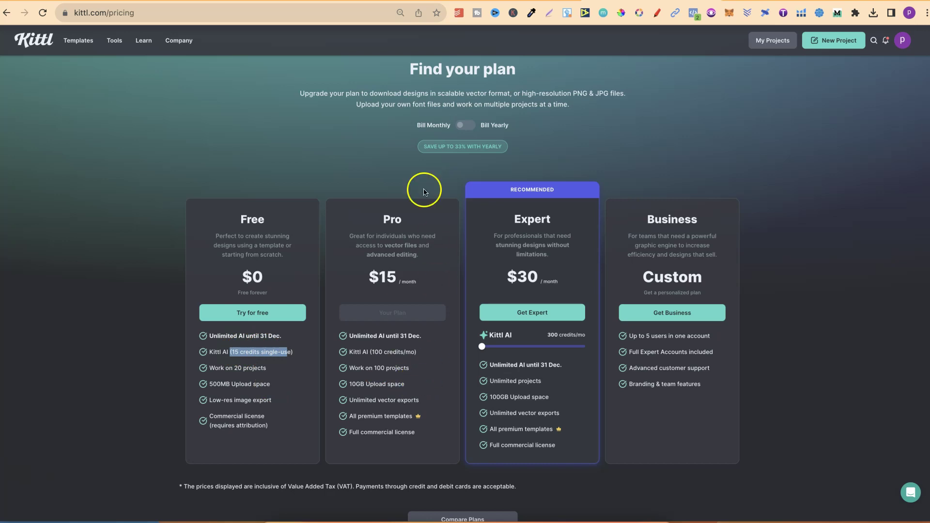
left_click(373, 351)
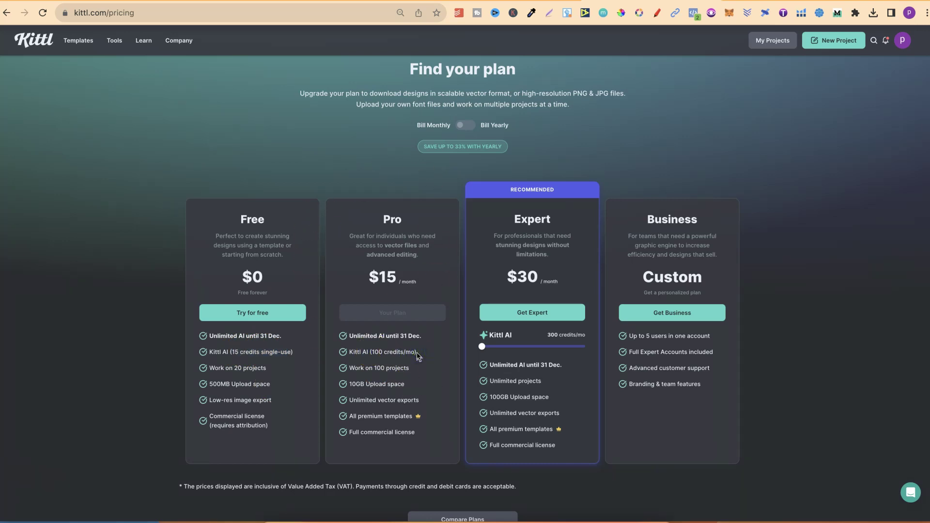
left_click_drag(345, 336, 420, 334)
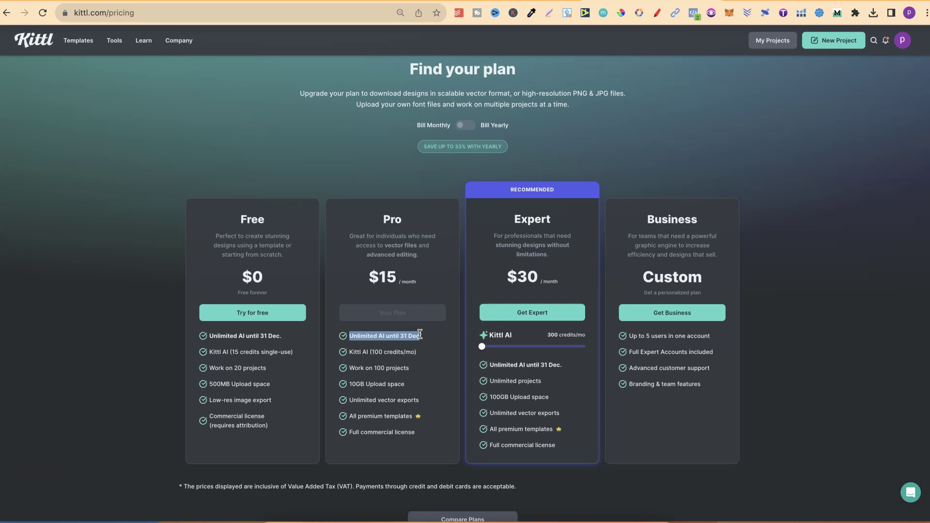
left_click_drag(420, 334, 421, 334)
- Back in the Nonfiction Book Cover 1 project, set the VISION heading in Krisha
left_click(517, 1)
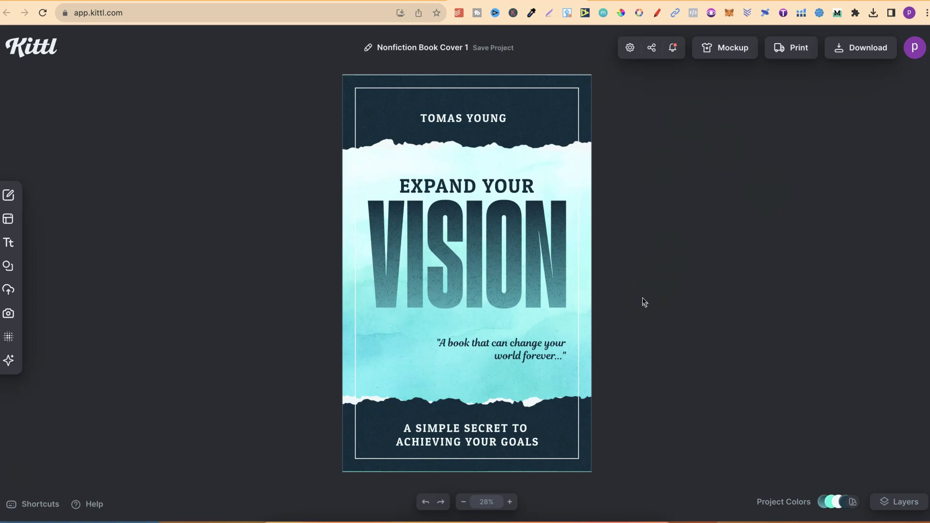
left_click(405, 48)
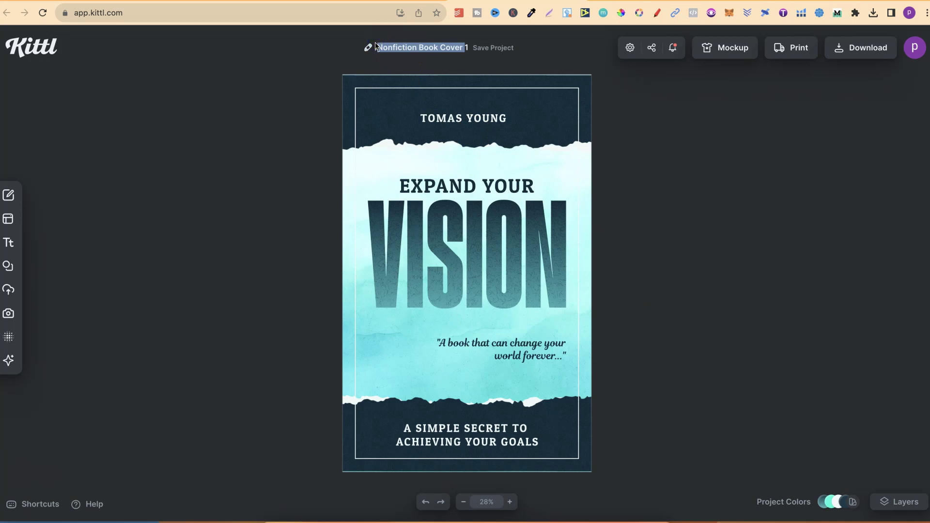
left_click(561, 108)
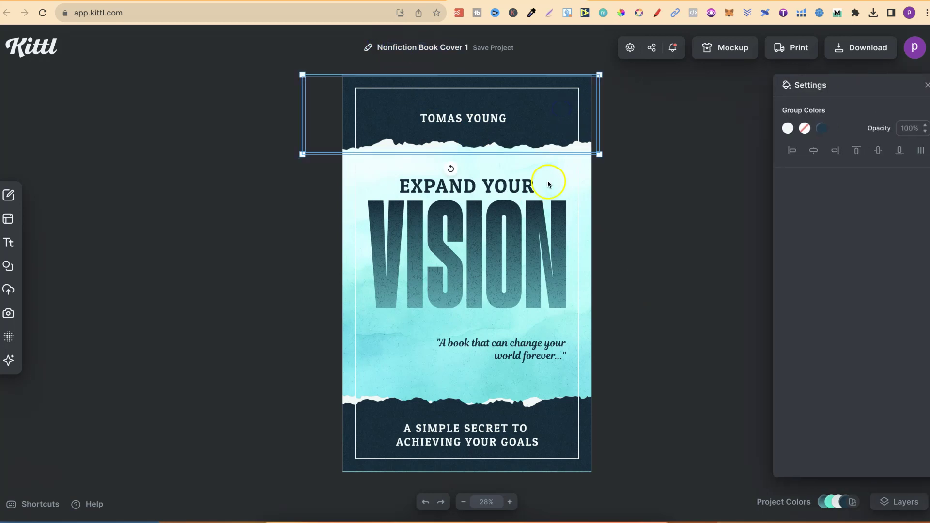
left_click(546, 194)
left_click(534, 223)
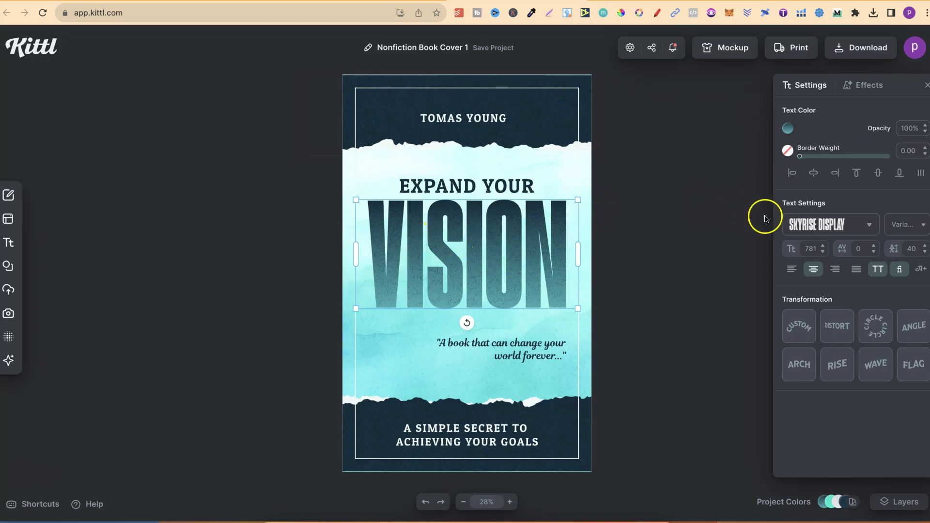
left_click(811, 224)
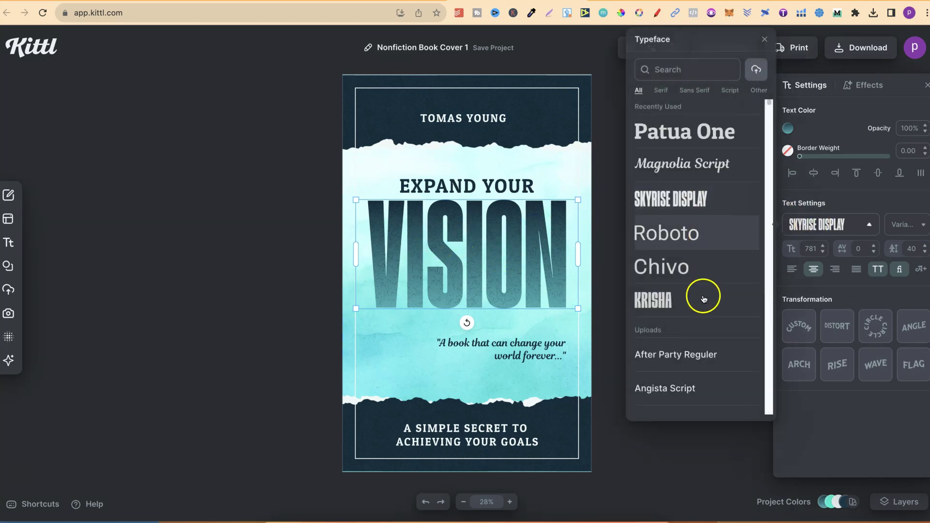
left_click(677, 281)
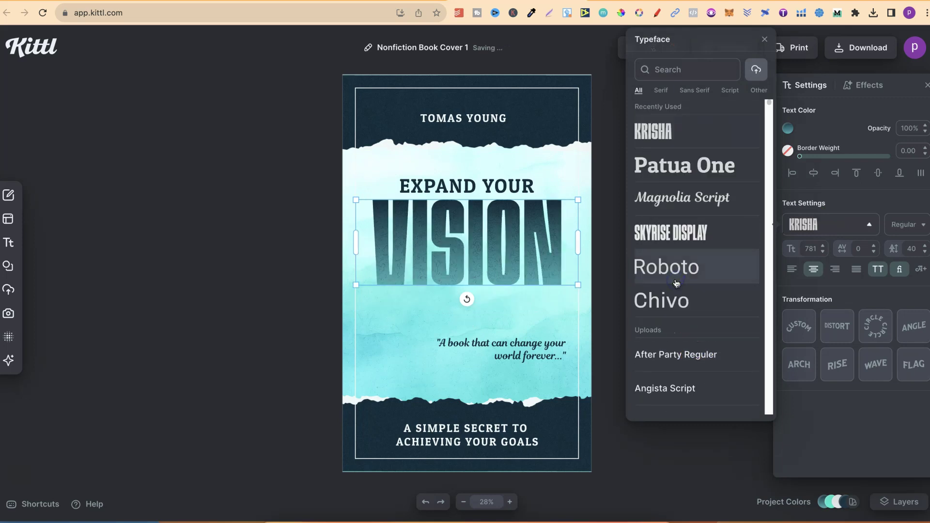
left_click(464, 183)
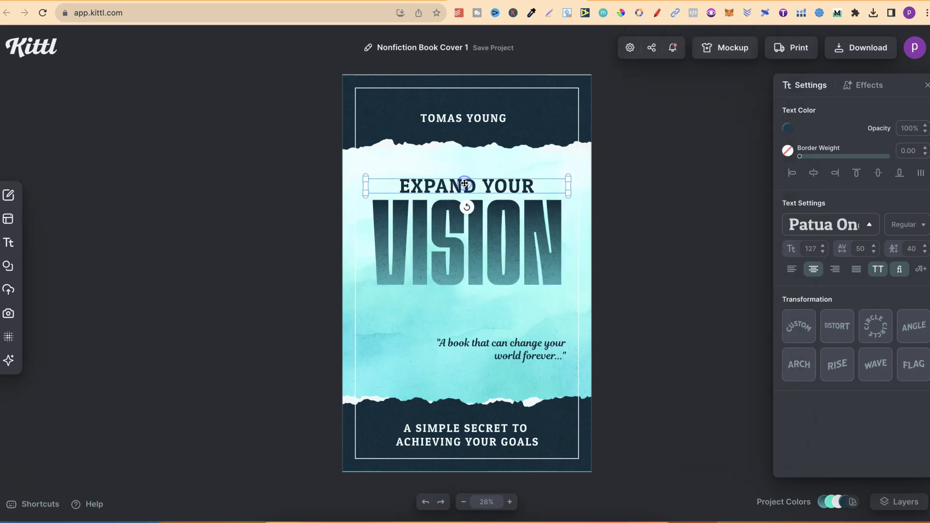
left_click(548, 117)
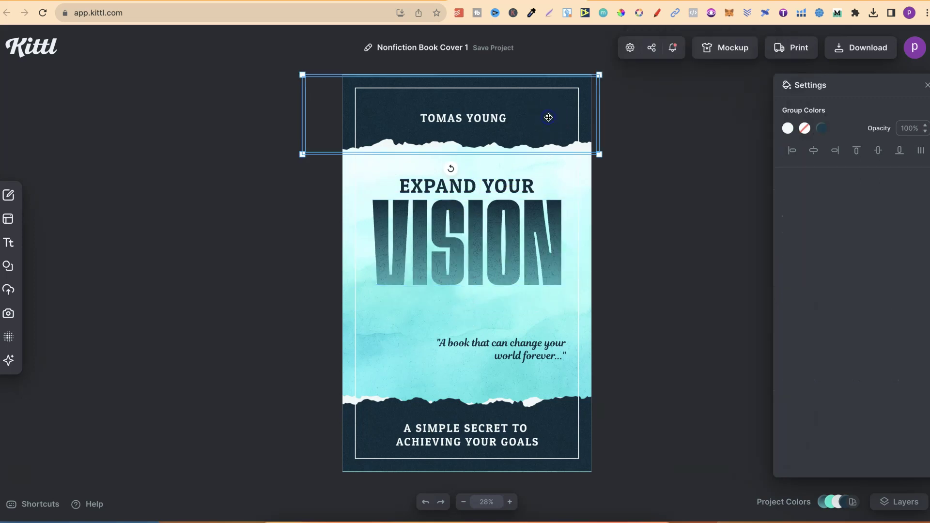
left_click(822, 127)
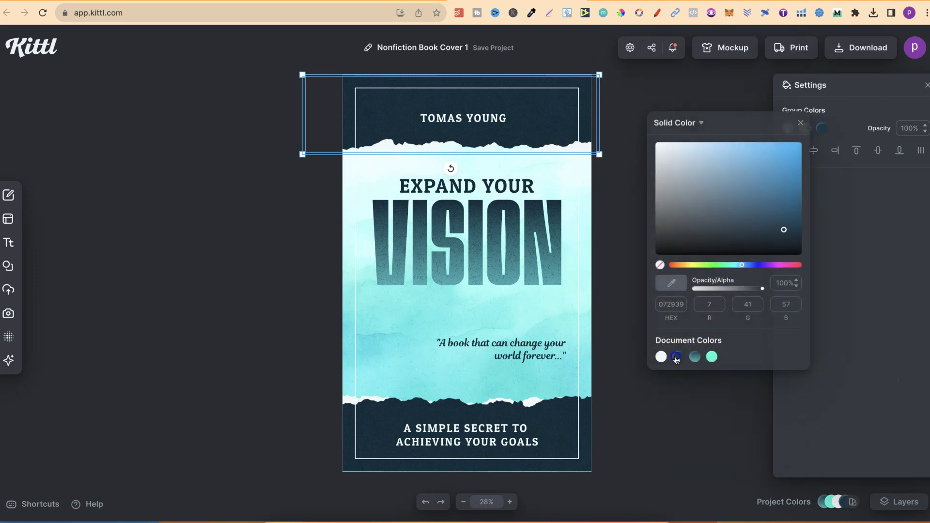
left_click(695, 359)
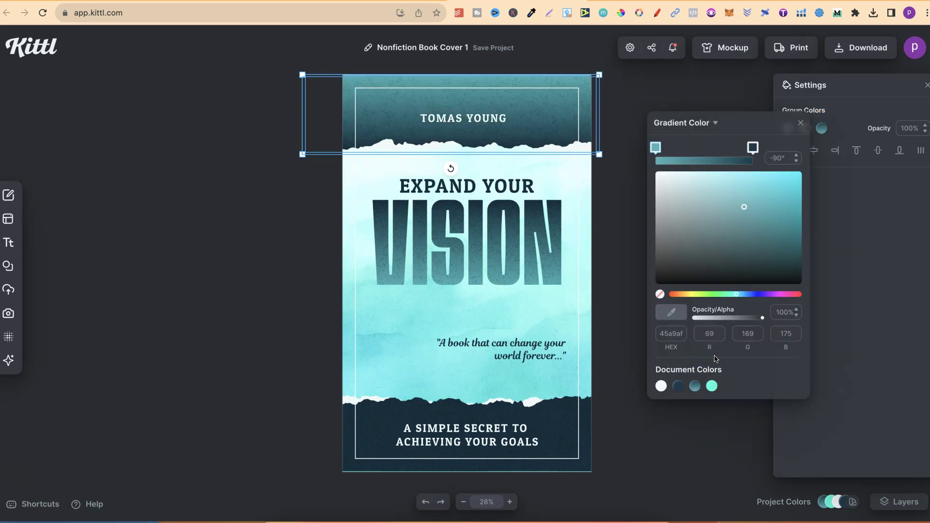
left_click(626, 431)
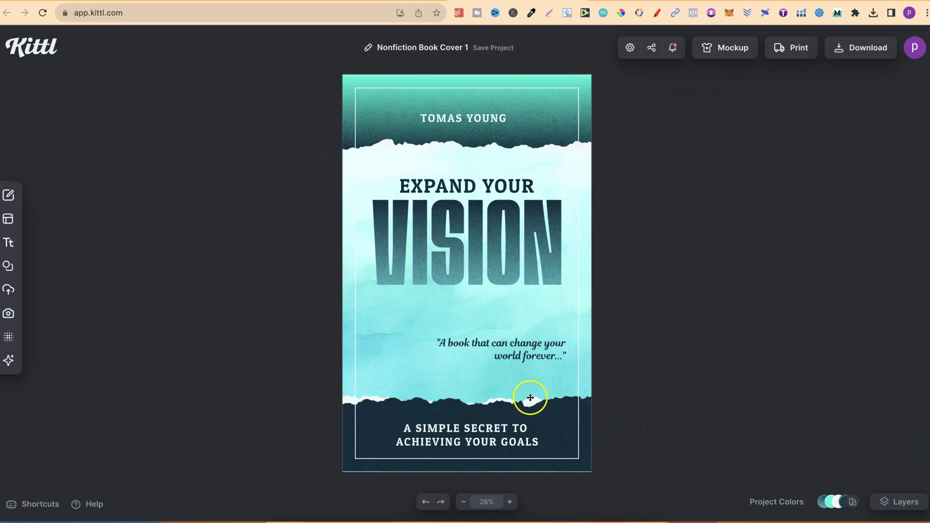
- Review the quote text, then leave the editor for the template's details page
left_click(525, 357)
left_click(606, 239)
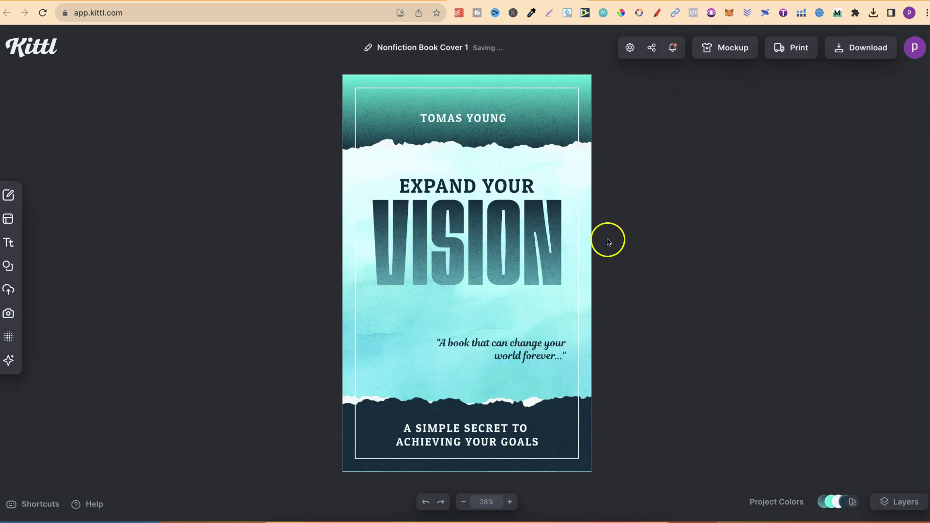
left_click(385, 6)
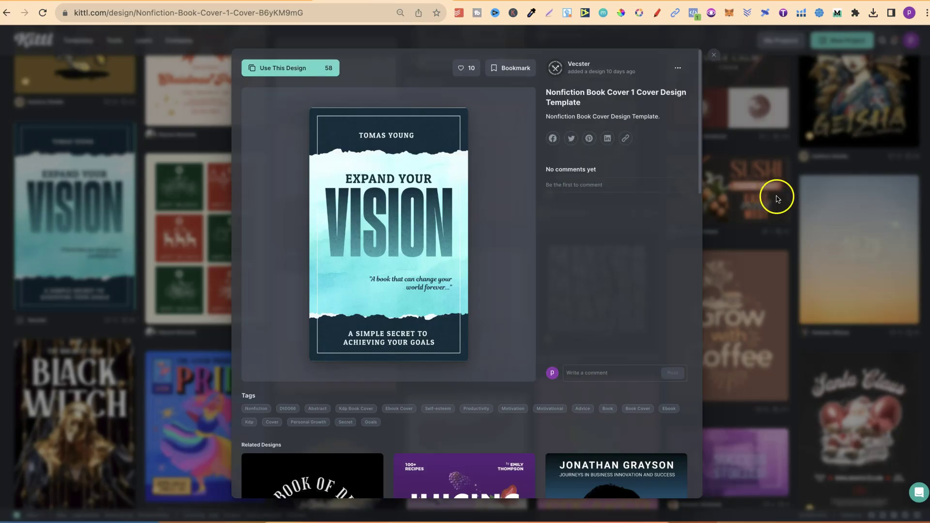
- Scroll Related Designs, preview the Infinitum Codex cover template, then close its details
scroll(499, 411, "down", 15)
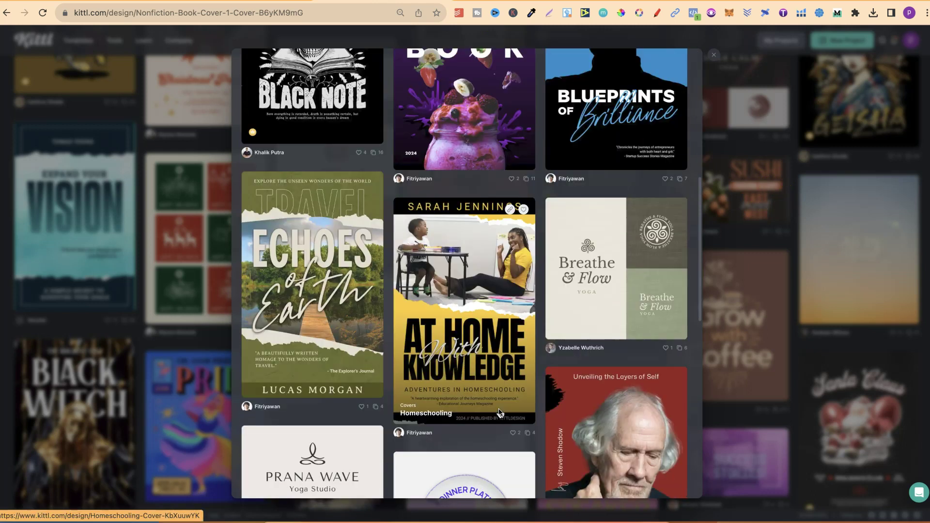
scroll(500, 412, "down", 7)
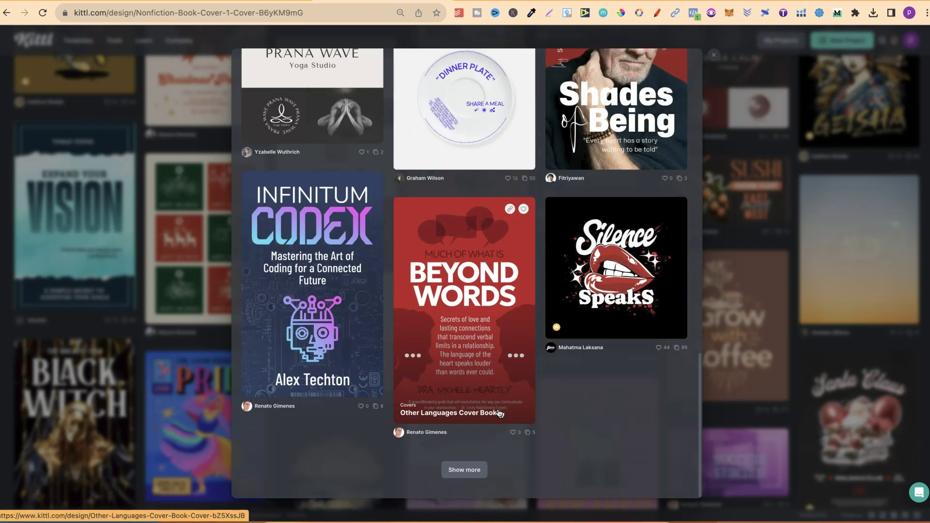
left_click(316, 303)
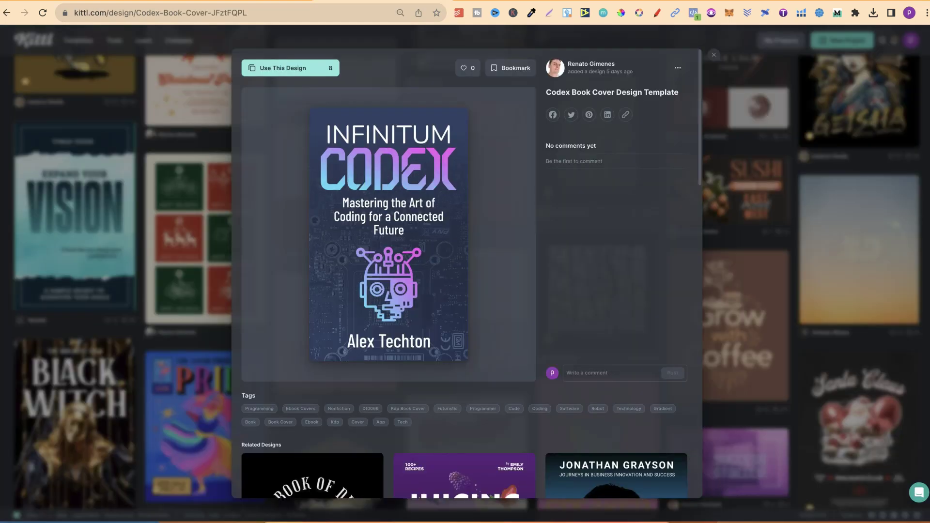
left_click(802, 146)
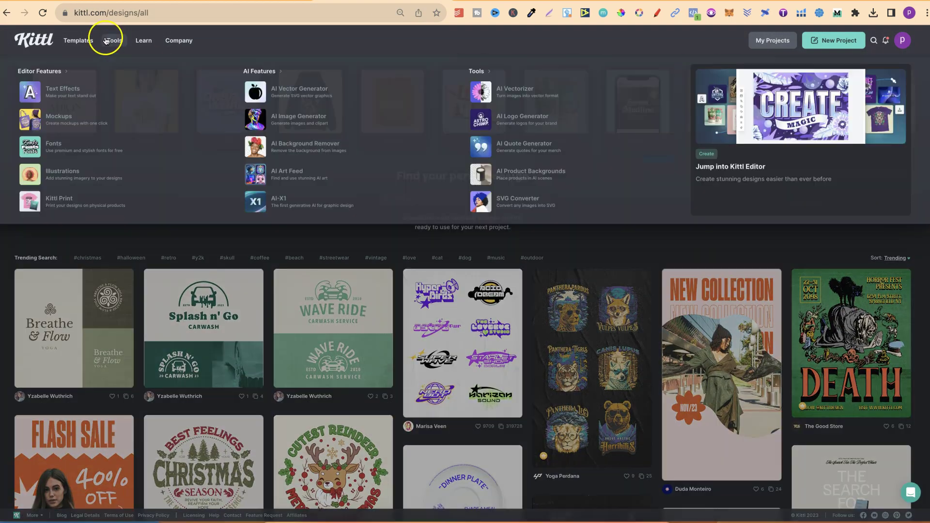
- Go to the Thumbnails templates collection and open the Best in Town Burger thumbnail
mouse_move(79, 40)
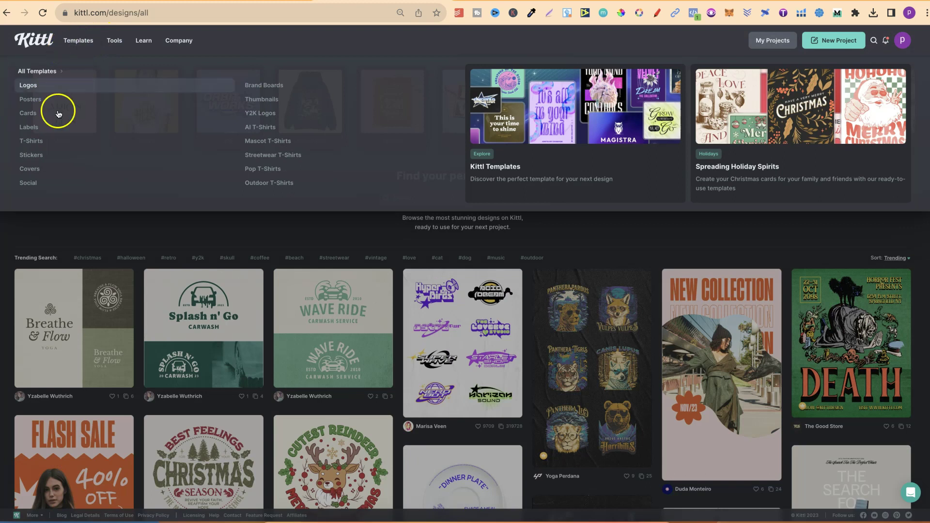
left_click(269, 100)
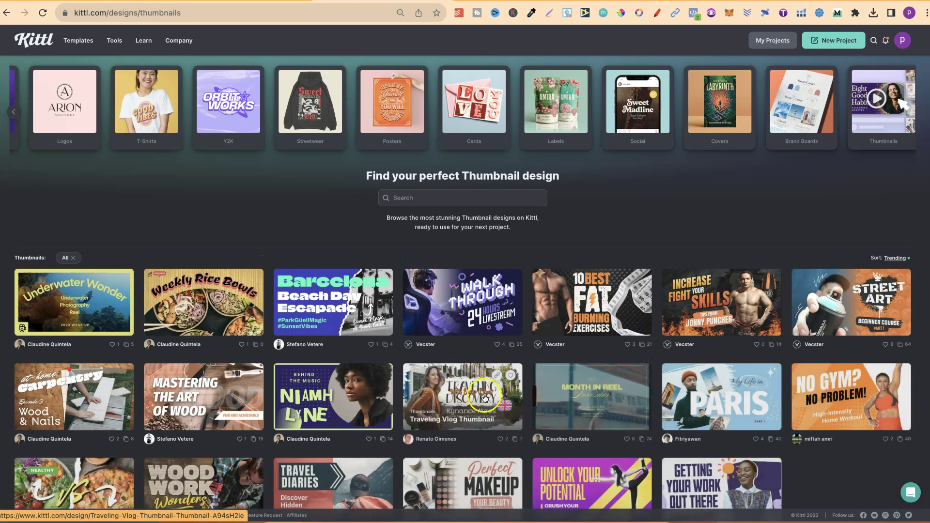
scroll(750, 373, "down", 5)
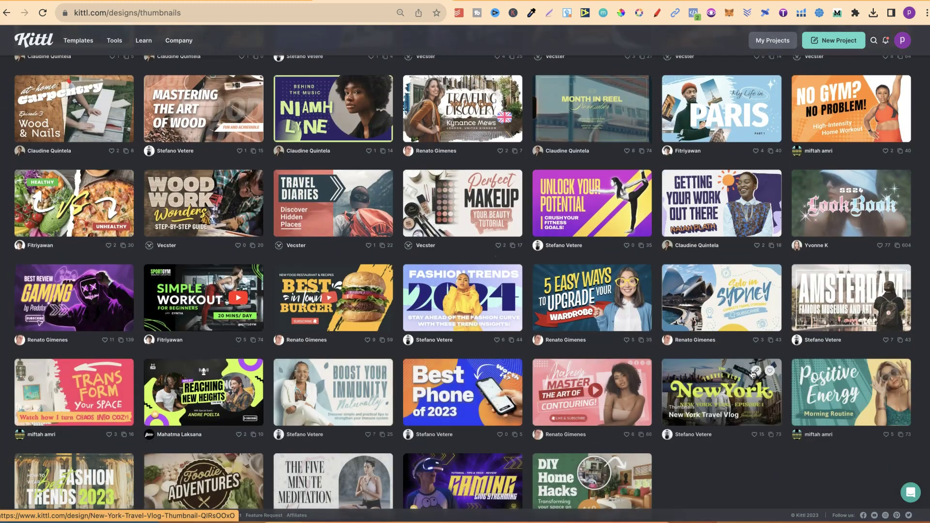
left_click(336, 296)
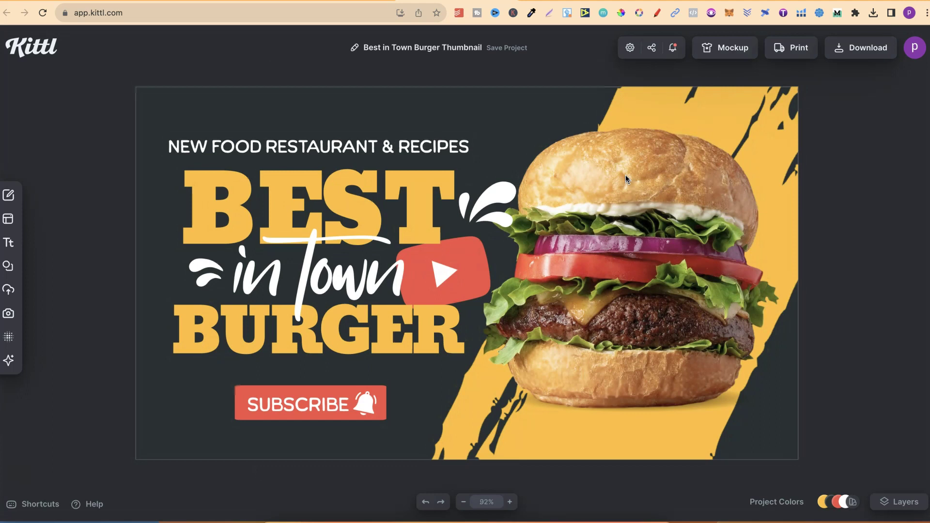
- Inspect the NEW FOOD and BEST text fonts (BEST in Bevan, size 182), then deselect
left_click(390, 145)
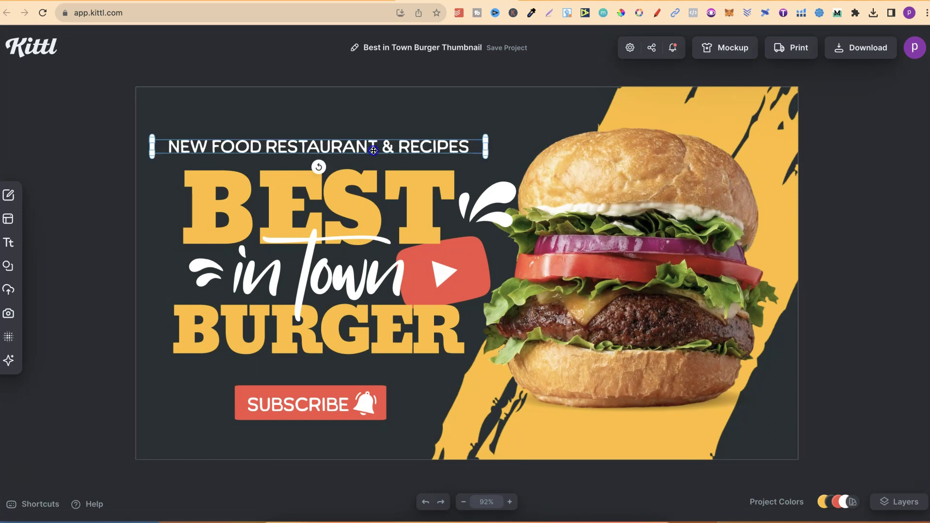
left_click(384, 205)
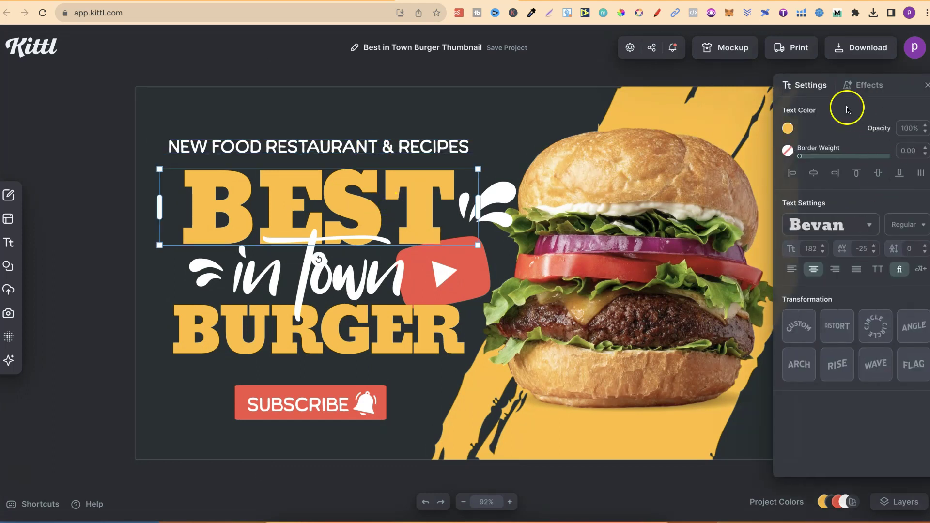
left_click(260, 66)
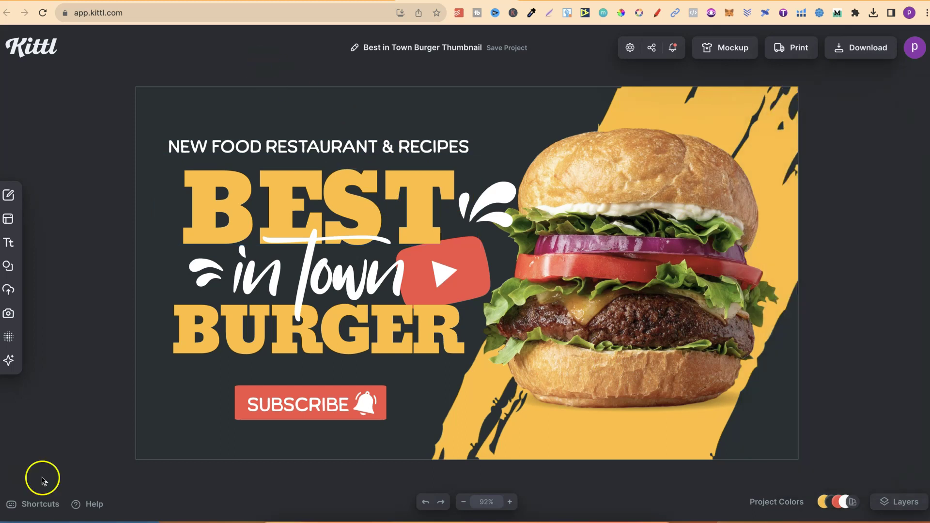